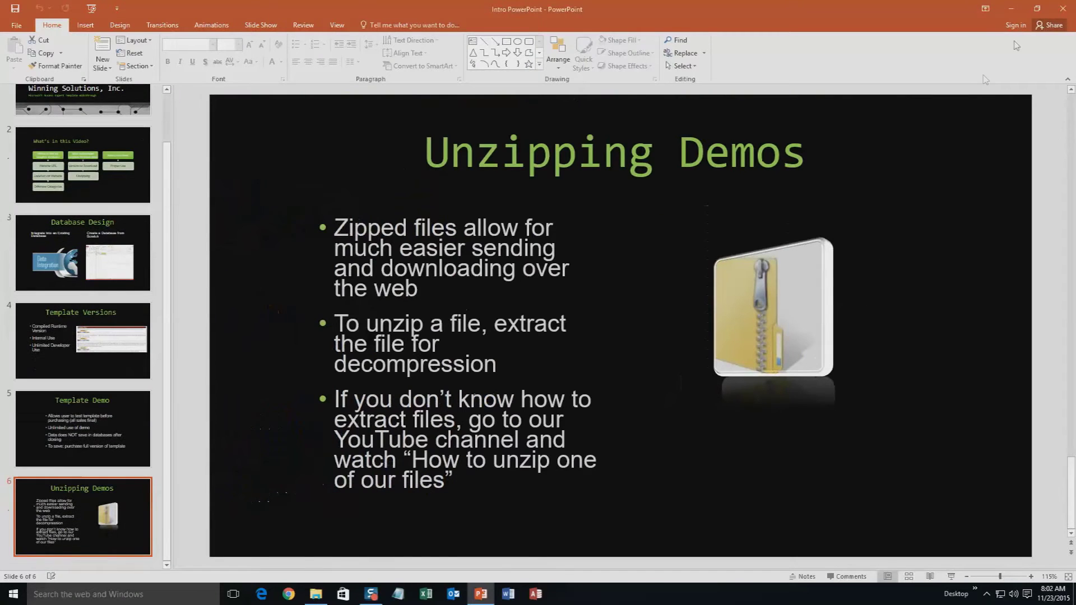
Close PowerPoint and the Downloads window, then load microsoftaccessexpert.com and expand Database Templates (For Sale).
{"action": "left_click", "coordinate": [1051, 8]}
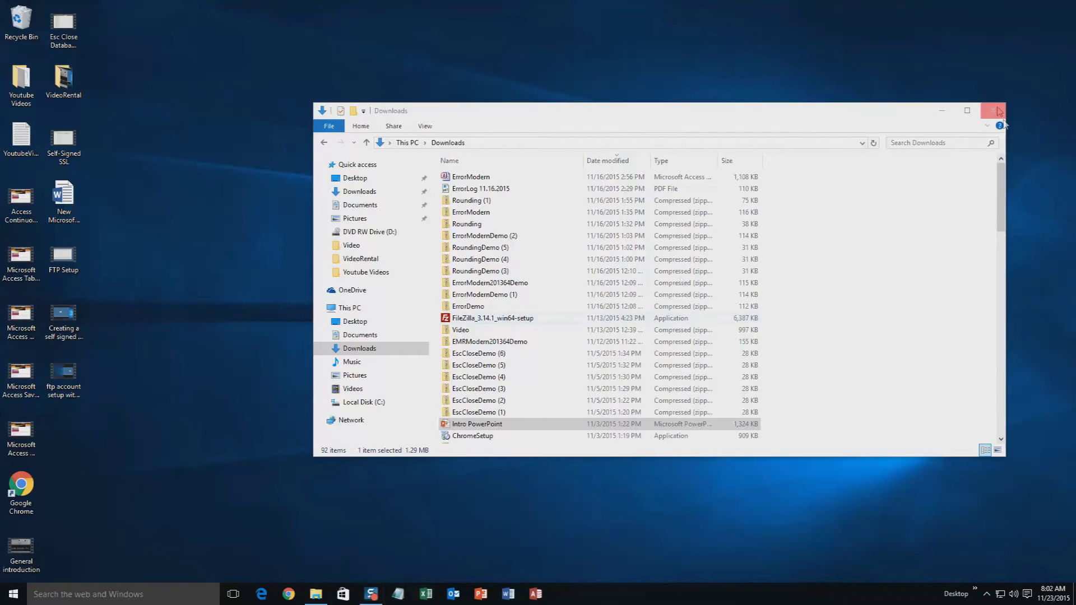
{"action": "left_click", "coordinate": [992, 116]}
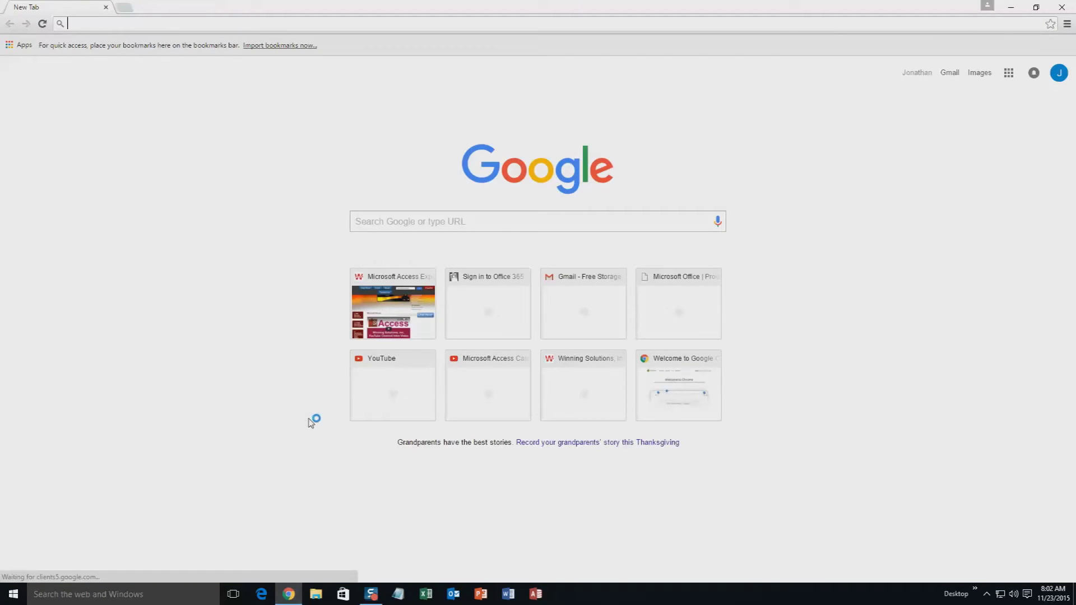
{"action": "type", "text": "microsoftaccessexpert.com"}
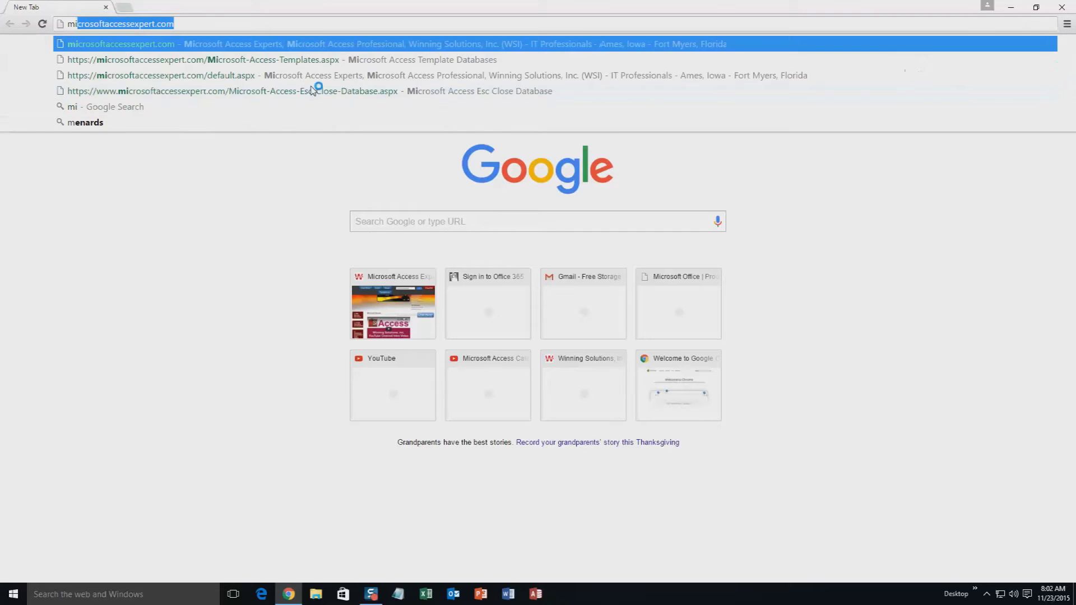
{"action": "key", "text": "End"}
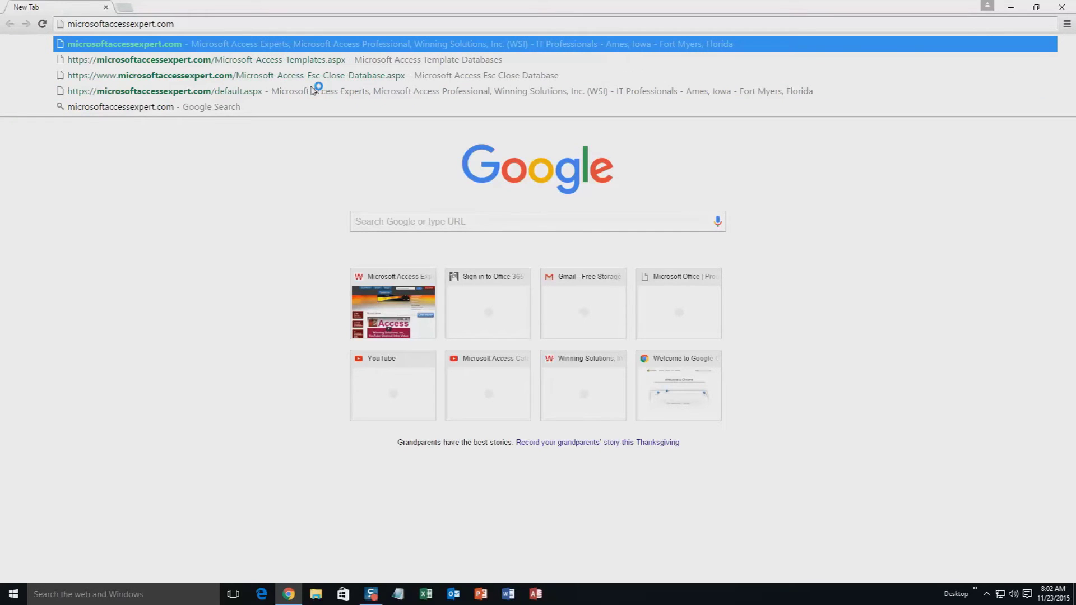
{"action": "key", "text": "Return"}
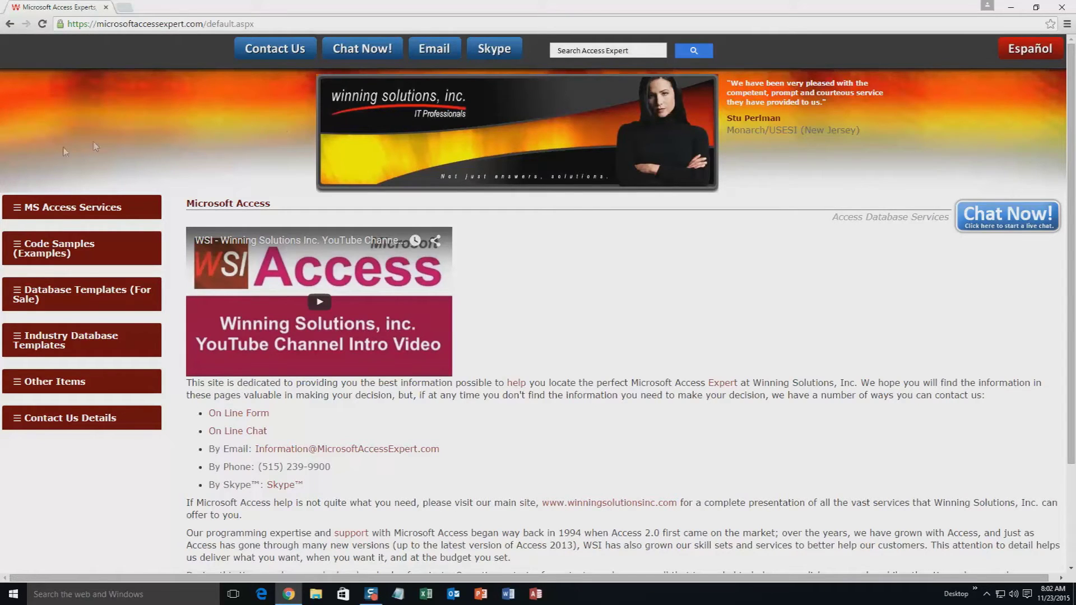
{"action": "left_click", "coordinate": [62, 295]}
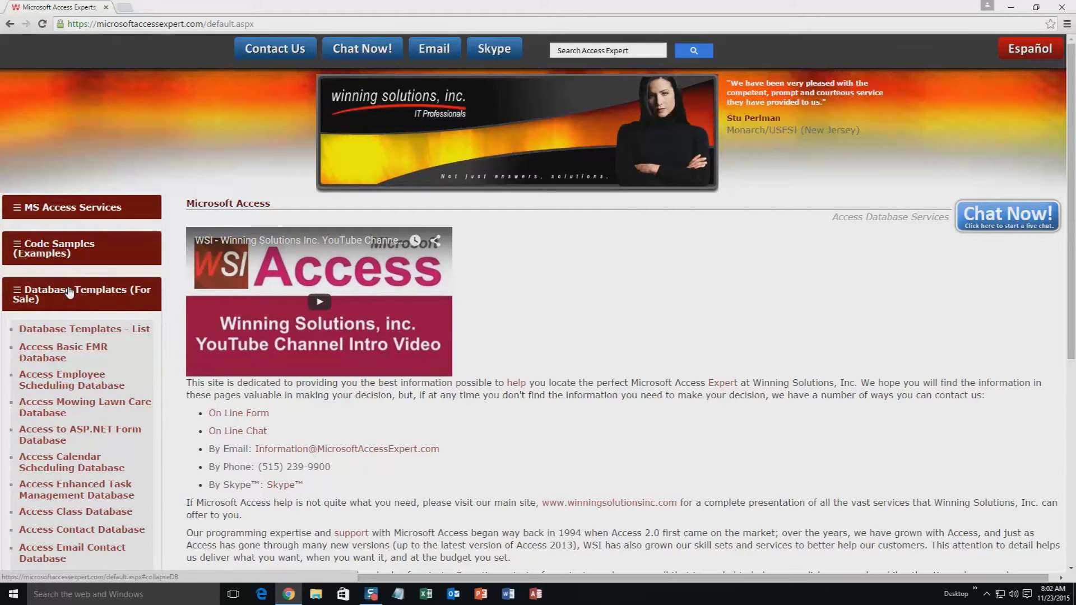
Open the Database Templates - List page.
{"action": "left_click", "coordinate": [74, 332]}
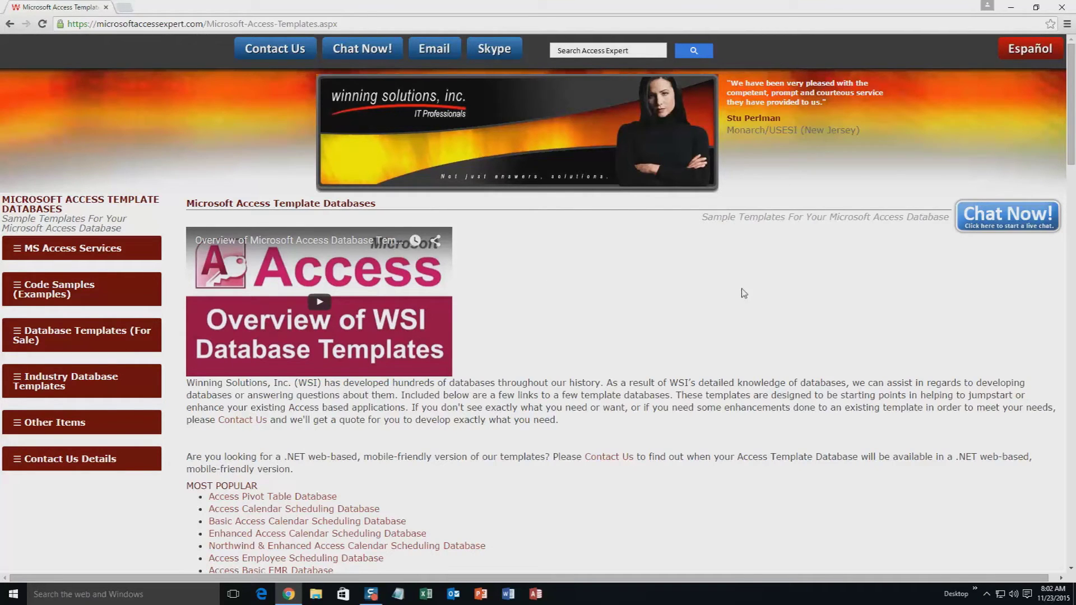
Scroll to the Education templates and open the Access Faculty Database product page.
{"action": "scroll", "coordinate": [617, 356], "scroll_direction": "down", "scroll_amount": 1}
{"action": "scroll", "coordinate": [617, 356], "scroll_direction": "down", "scroll_amount": 2}
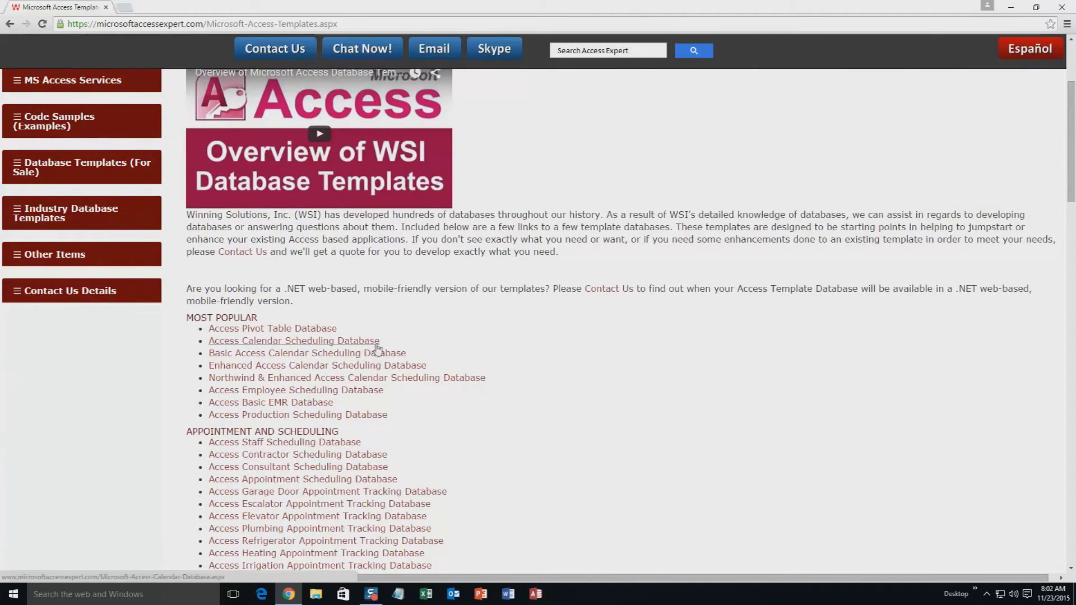
{"action": "scroll", "coordinate": [348, 343], "scroll_direction": "down", "scroll_amount": 4}
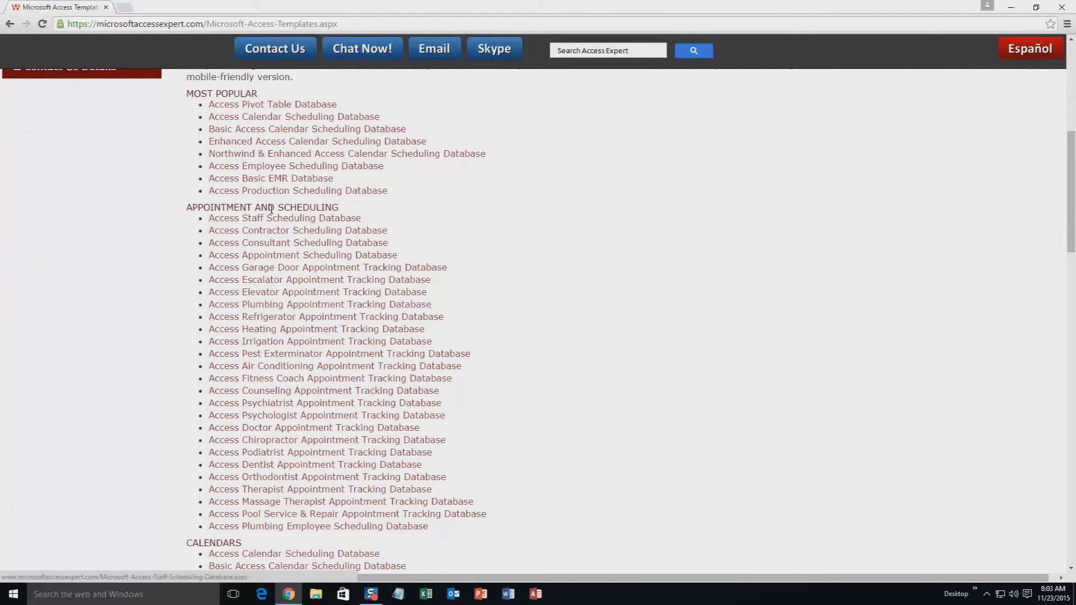
{"action": "scroll", "coordinate": [521, 283], "scroll_direction": "down", "scroll_amount": 5}
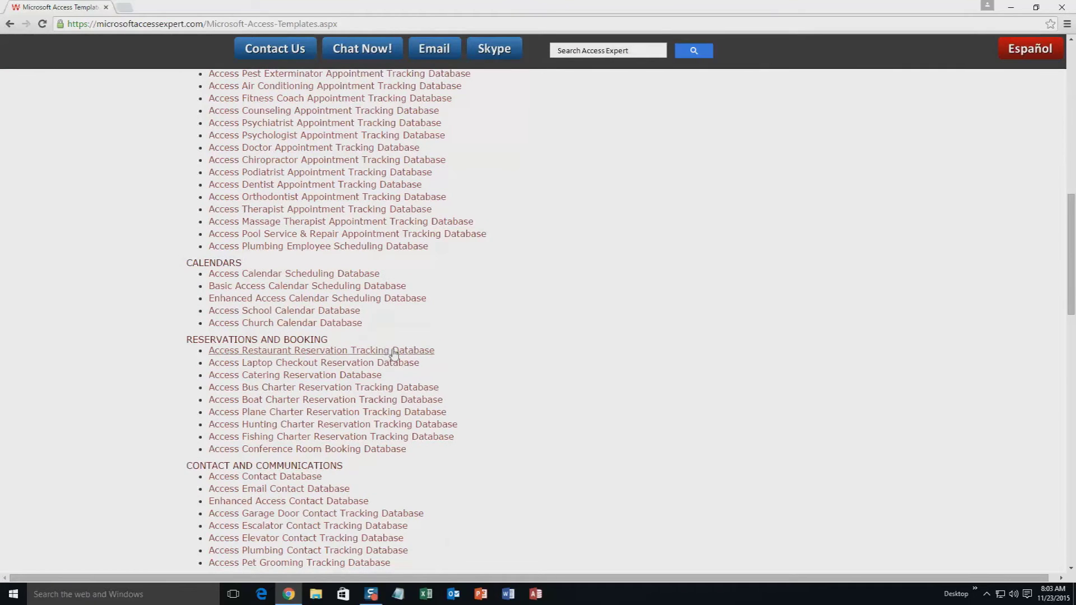
{"action": "scroll", "coordinate": [448, 386], "scroll_direction": "down", "scroll_amount": 3}
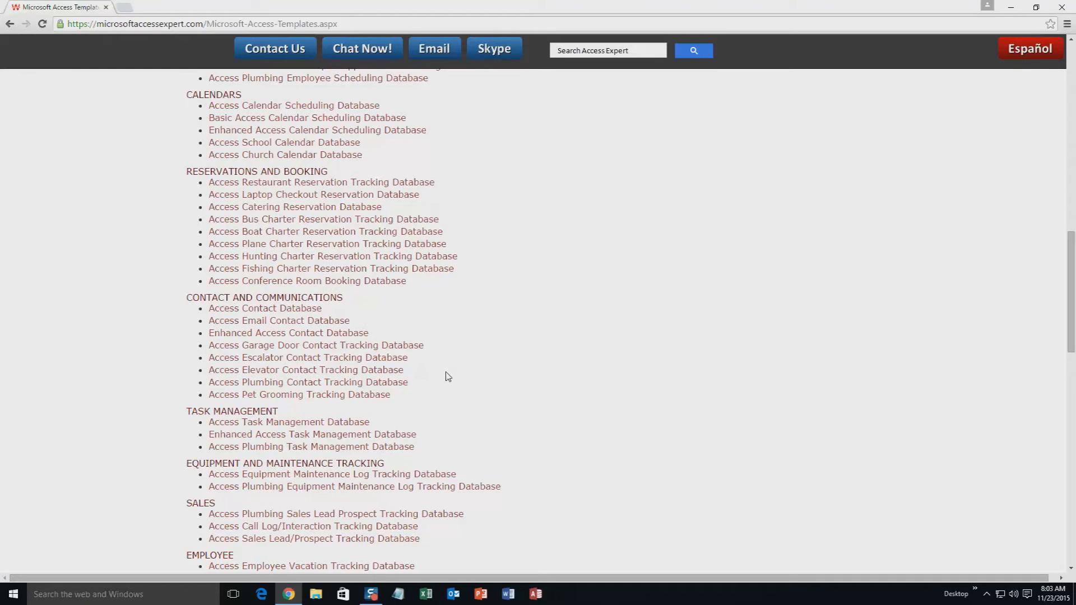
{"action": "scroll", "coordinate": [449, 377], "scroll_direction": "down", "scroll_amount": 3}
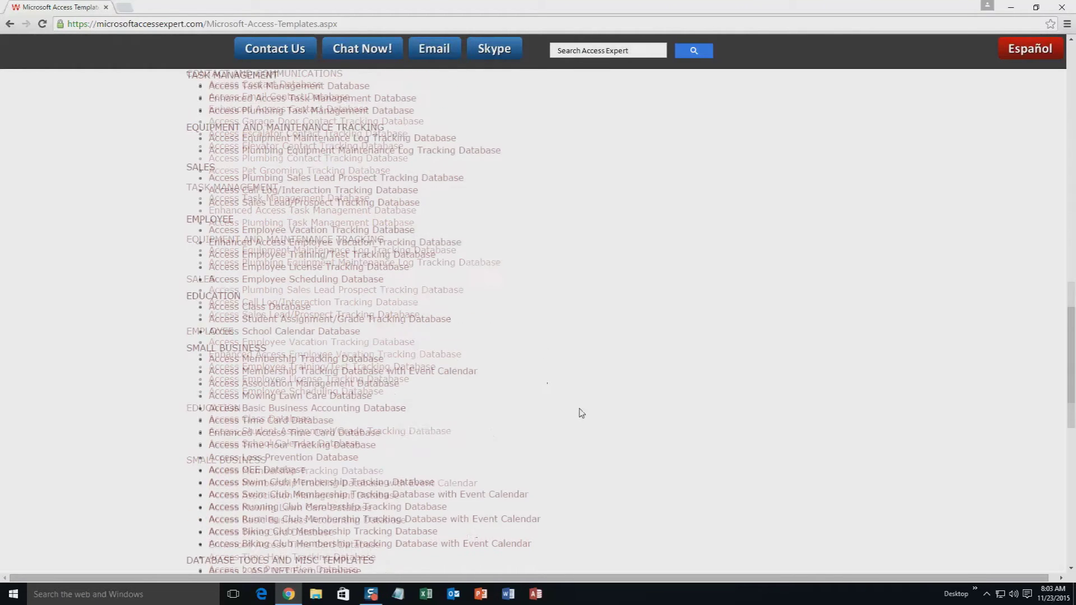
{"action": "scroll", "coordinate": [580, 412], "scroll_direction": "down", "scroll_amount": 3}
{"action": "scroll", "coordinate": [585, 399], "scroll_direction": "down", "scroll_amount": 4}
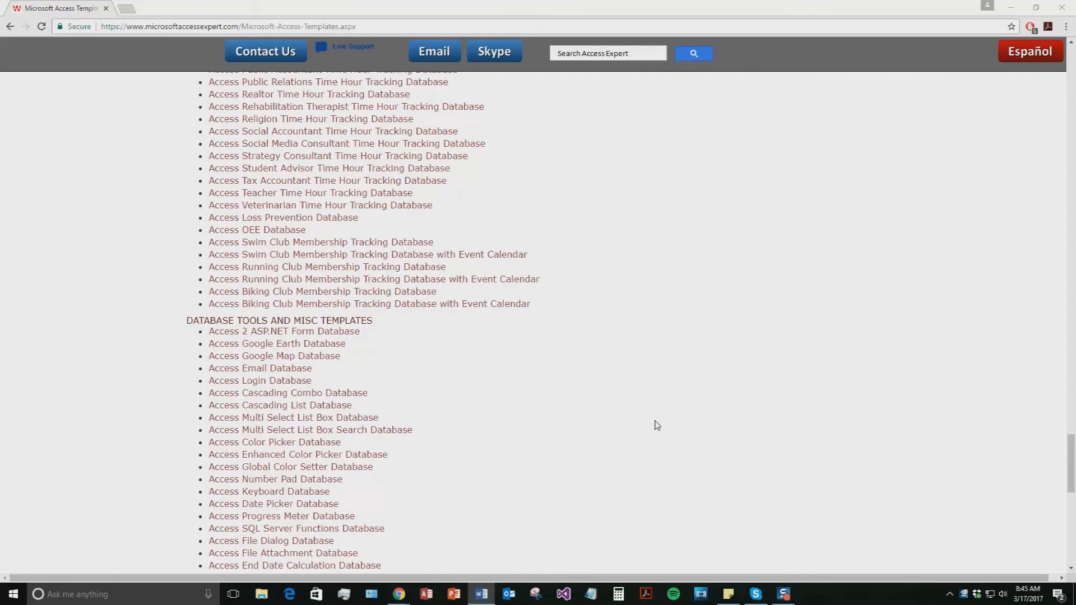
{"action": "scroll", "coordinate": [648, 412], "scroll_direction": "up", "scroll_amount": 9}
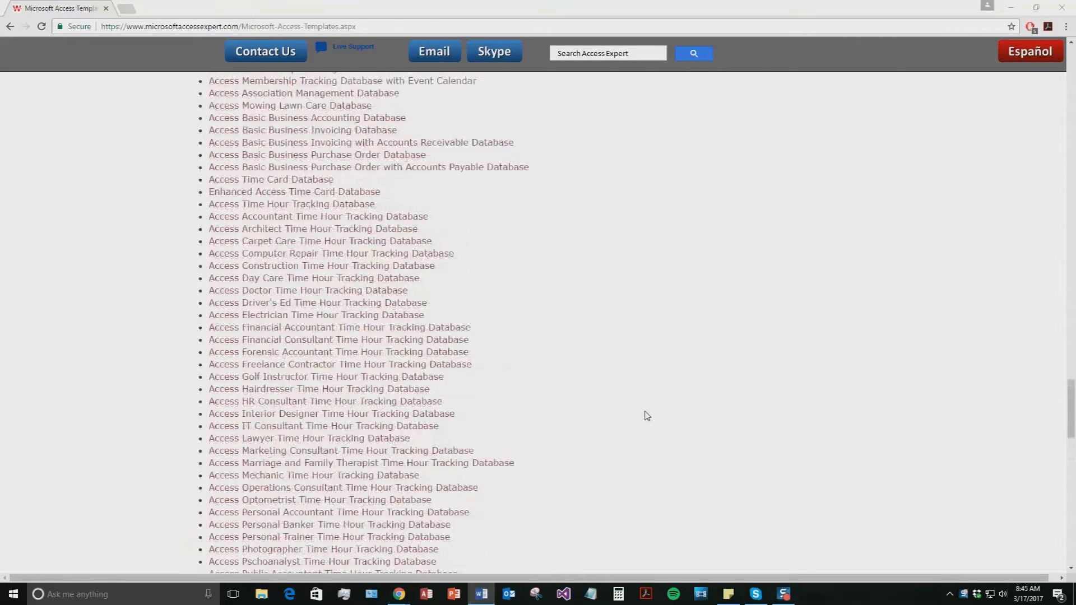
{"action": "scroll", "coordinate": [648, 415], "scroll_direction": "up", "scroll_amount": 8}
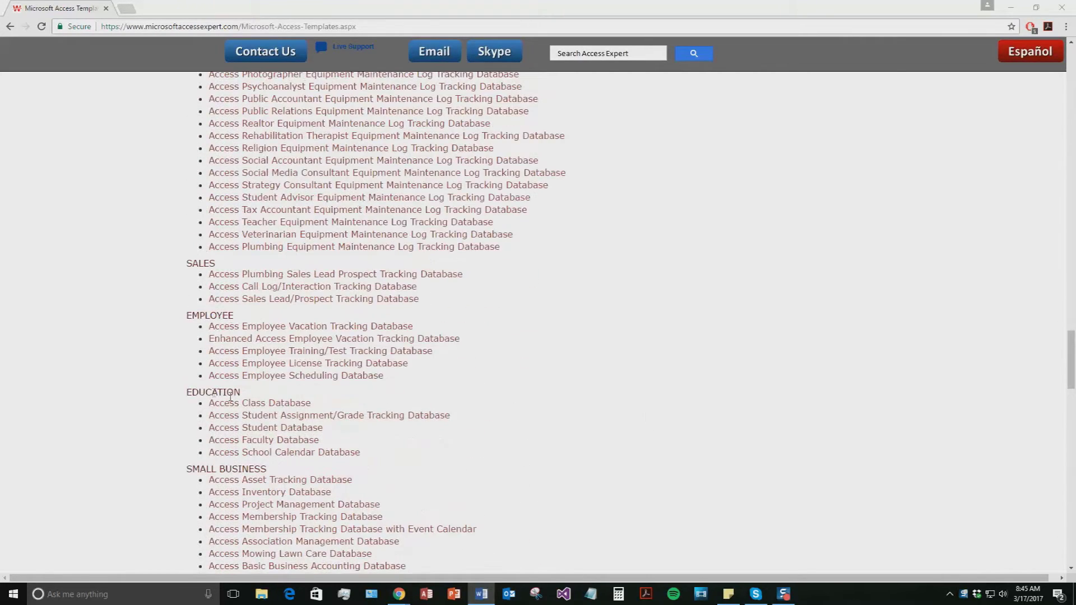
{"action": "left_click", "coordinate": [259, 443]}
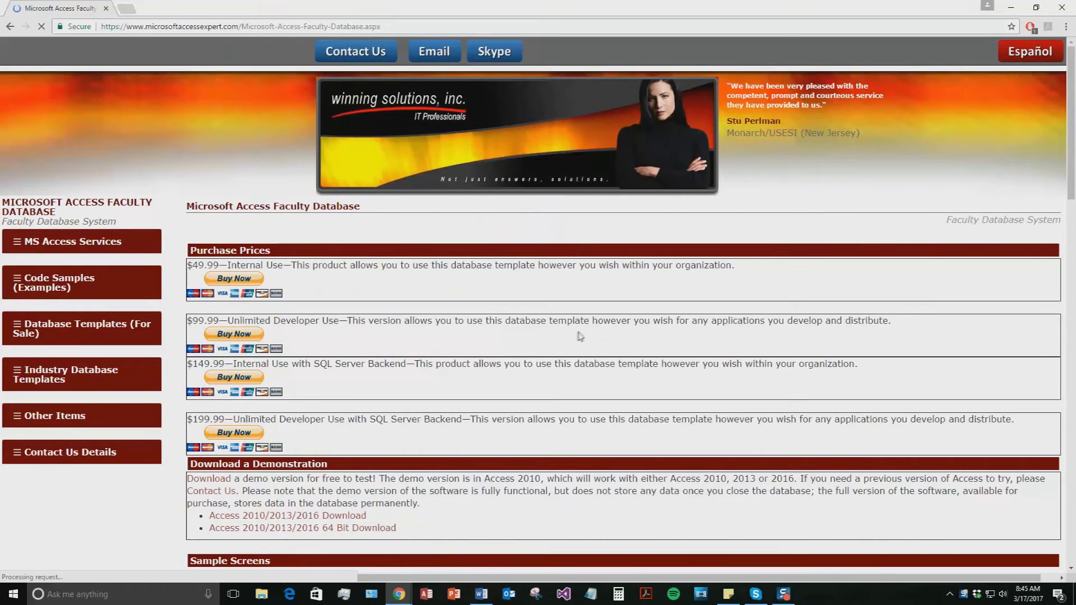
Download the Access 2010/2013/2016 Faculty Database demo zip.
{"action": "scroll", "coordinate": [554, 356], "scroll_direction": "down", "scroll_amount": 1}
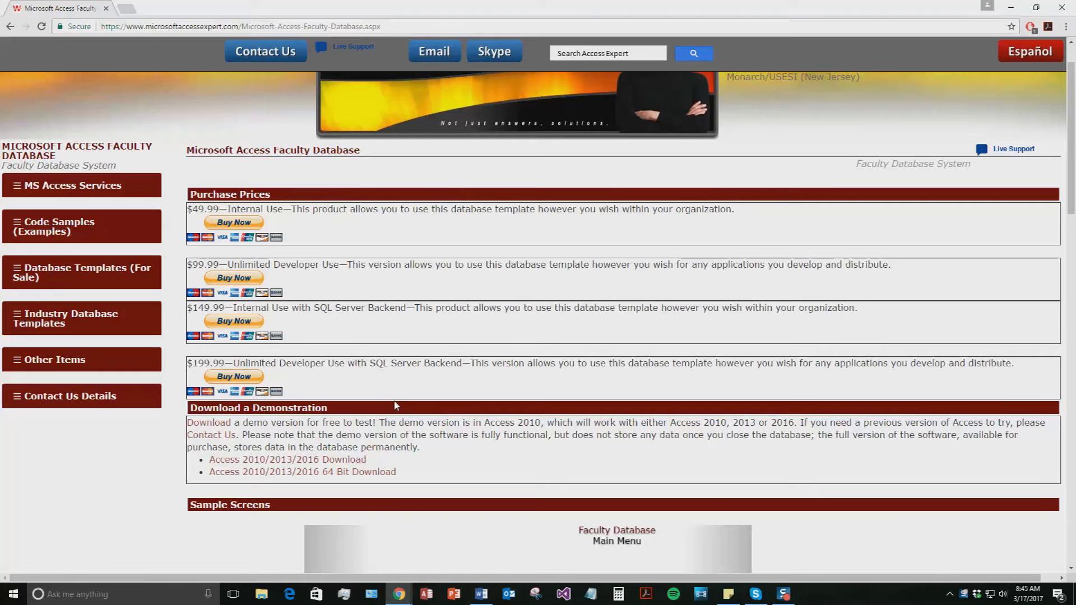
{"action": "left_click", "coordinate": [334, 464]}
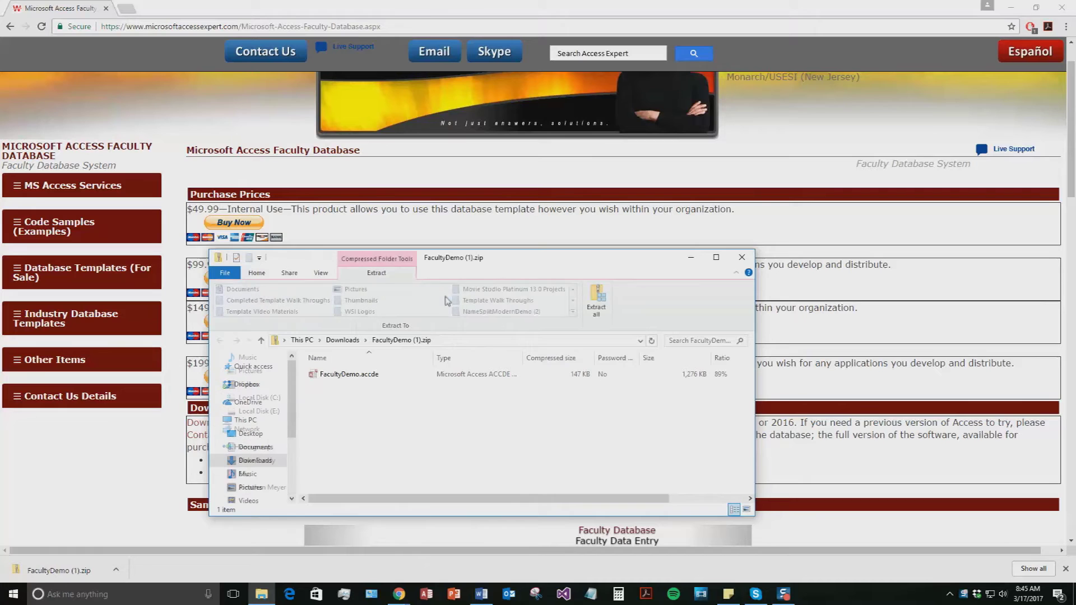
Extract the zip into the FacultyDemo (1) folder and launch FacultyDemo.accde.
{"action": "left_click", "coordinate": [596, 301]}
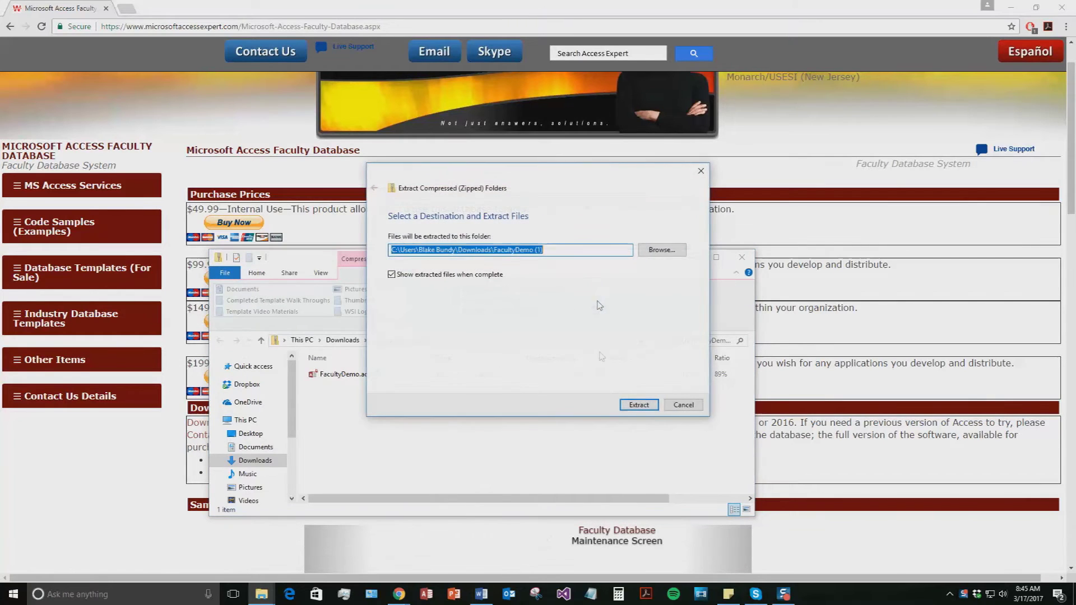
{"action": "left_click", "coordinate": [638, 405]}
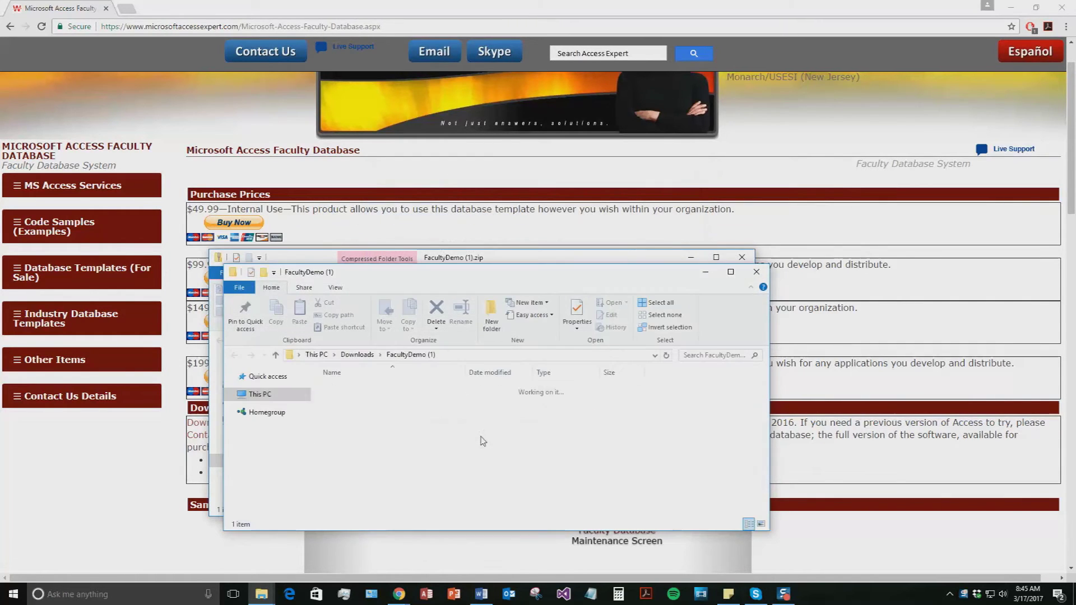
{"action": "double_click", "coordinate": [404, 389]}
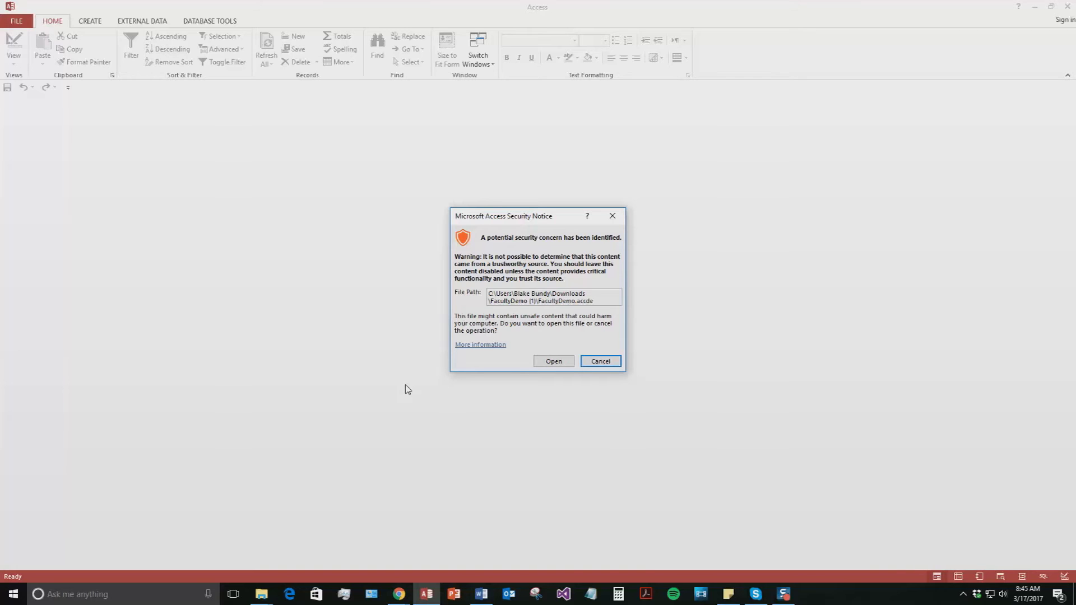
Accept the security notice, then move and close the Demo popup to reveal the Main Menu.
{"action": "left_click", "coordinate": [556, 364]}
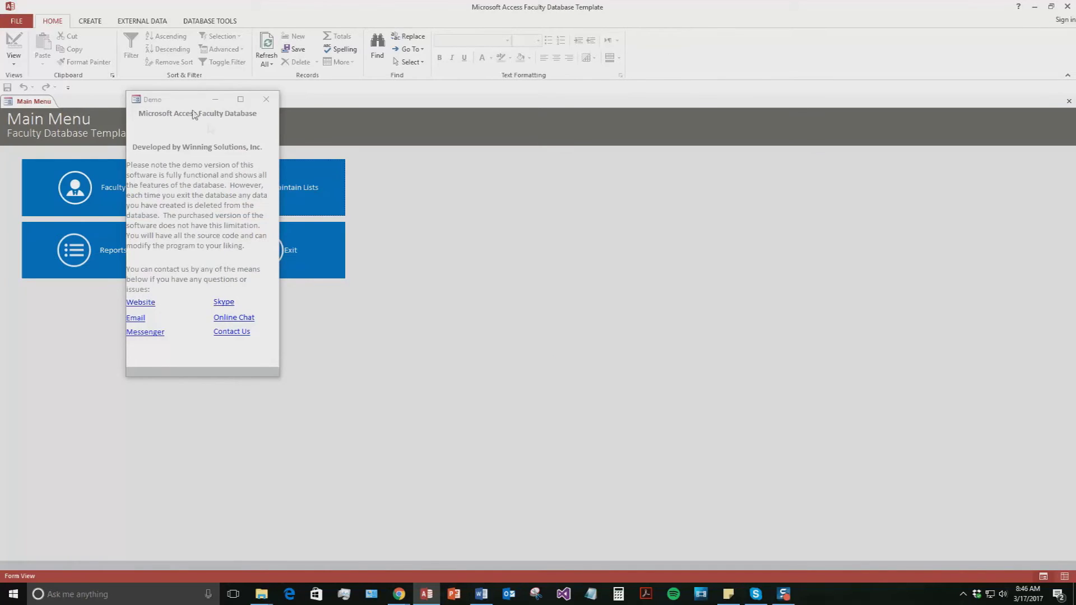
{"action": "left_click_drag", "start_coordinate": [172, 103], "coordinate": [447, 145]}
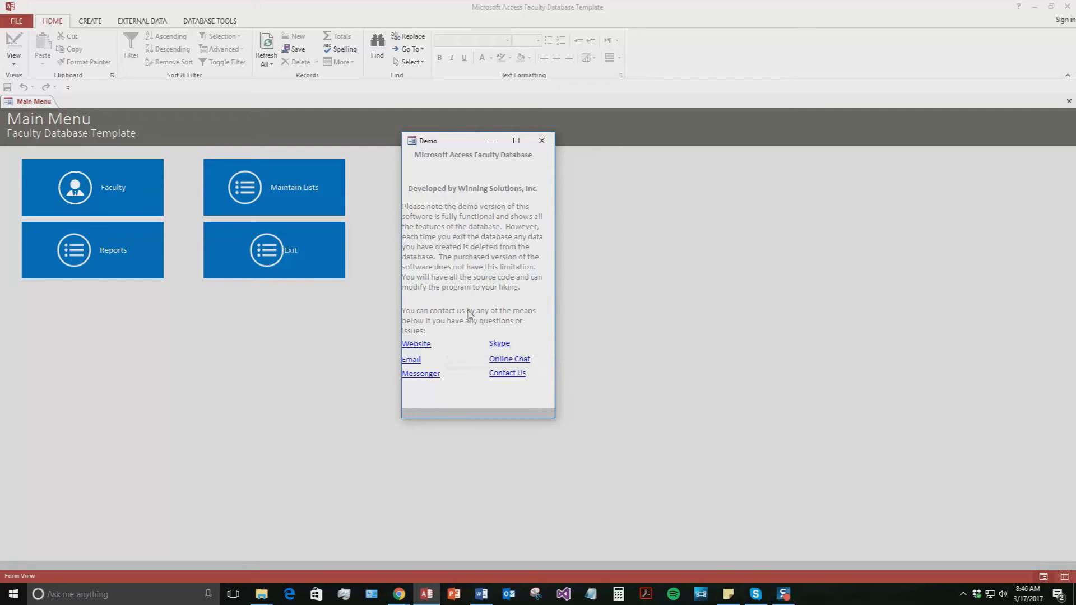
{"action": "left_click", "coordinate": [548, 140]}
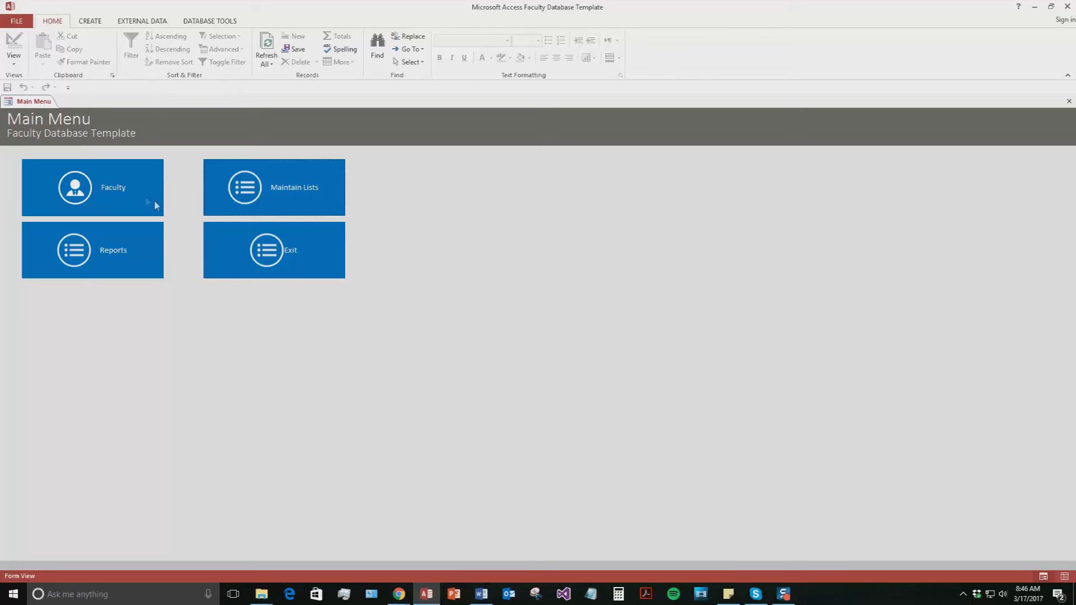
Add a new faculty record with the test member's first name, last name and business phone.
{"action": "left_click", "coordinate": [80, 200]}
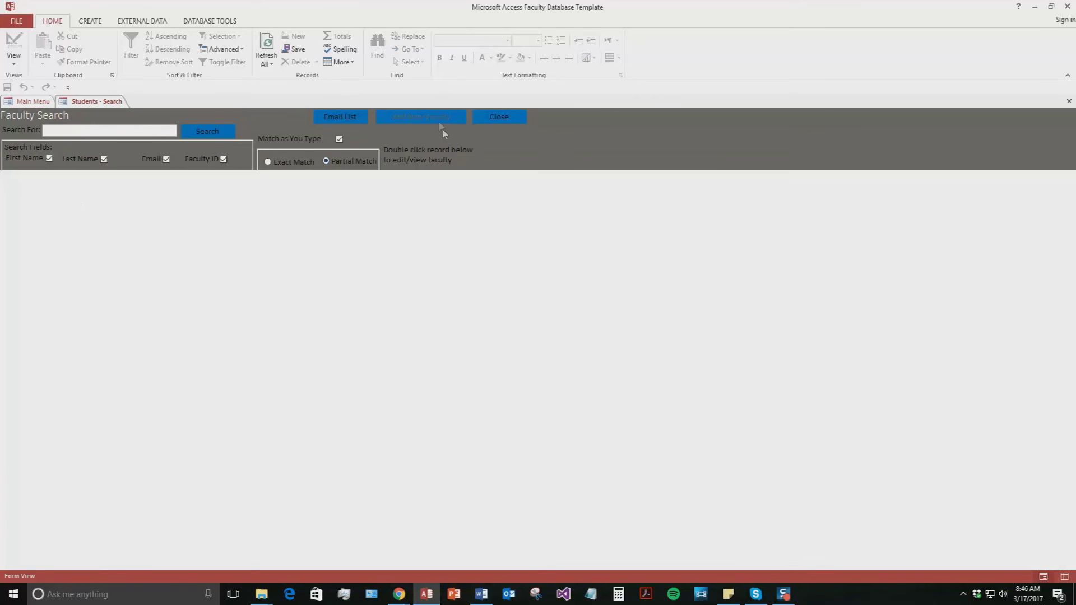
{"action": "left_click", "coordinate": [439, 122]}
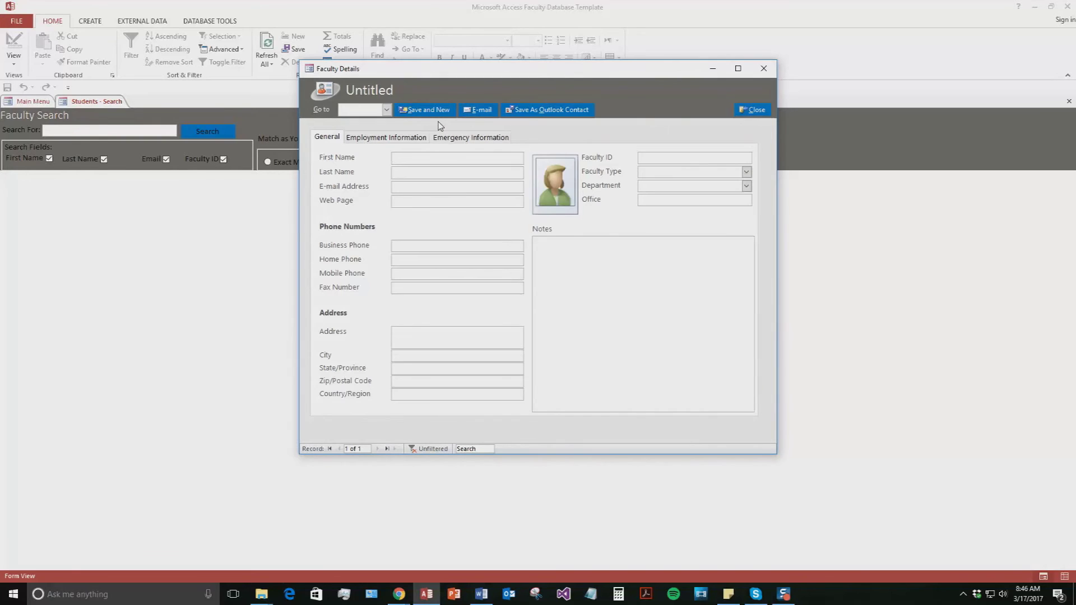
{"action": "type", "text": "Blake"}
{"action": "key", "text": "Tab"}
{"action": "type", "text": "Te"}
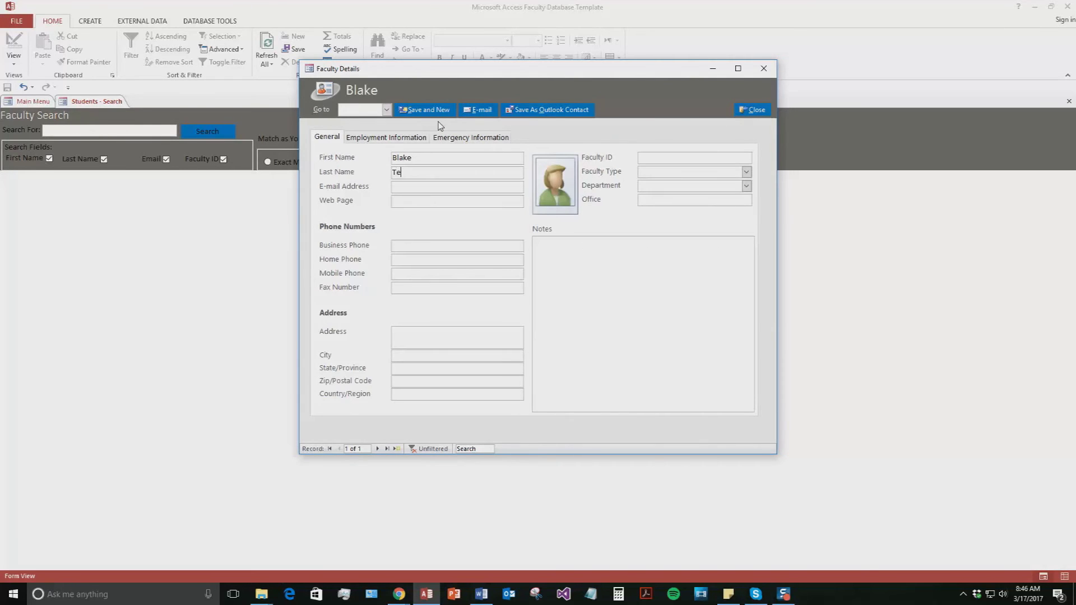
{"action": "type", "text": "st"}
{"action": "left_click", "coordinate": [402, 246]}
{"action": "type", "text": "5155155555"}
Enter Faculty ID 1 for the new faculty record.
{"action": "left_click", "coordinate": [577, 256]}
{"action": "left_click", "coordinate": [658, 157]}
{"action": "type", "text": "1"}
{"action": "left_click", "coordinate": [746, 172]}
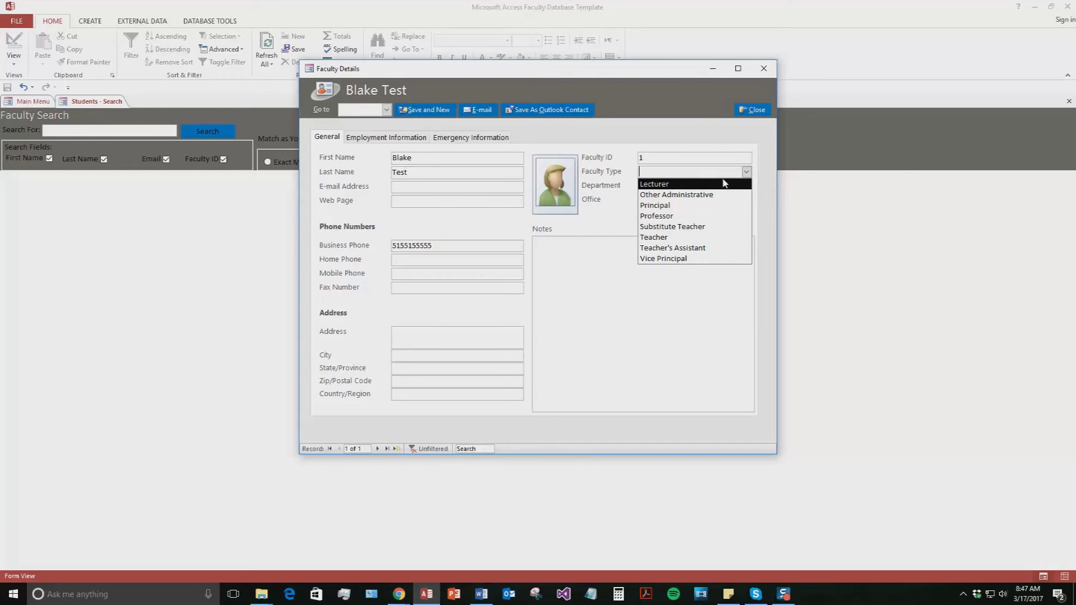
Set the faculty type to Professor, leaving the Department unchanged.
{"action": "left_click", "coordinate": [685, 219]}
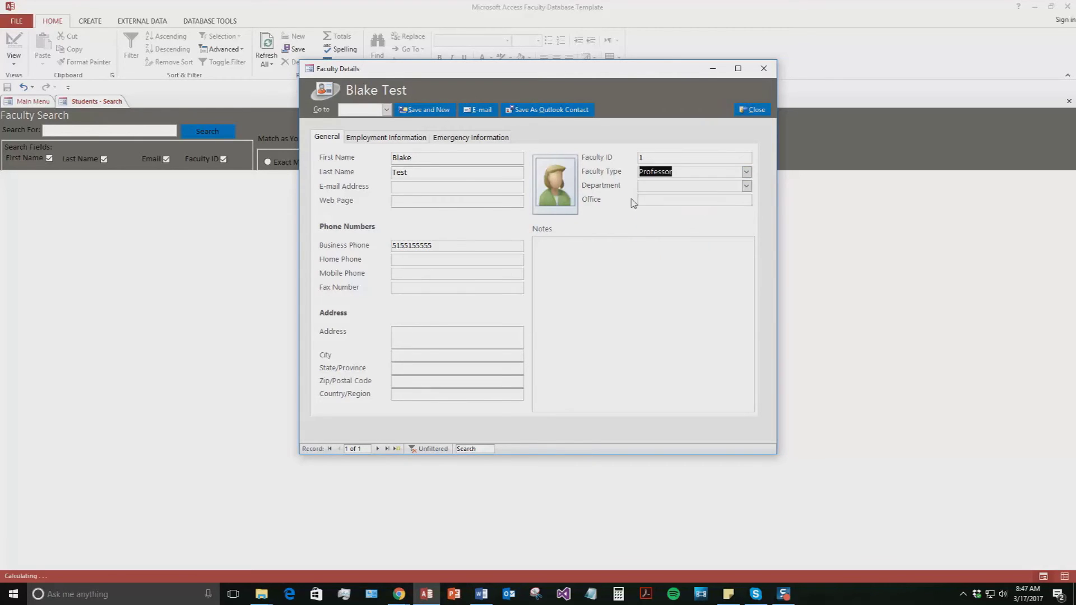
{"action": "left_click", "coordinate": [747, 186]}
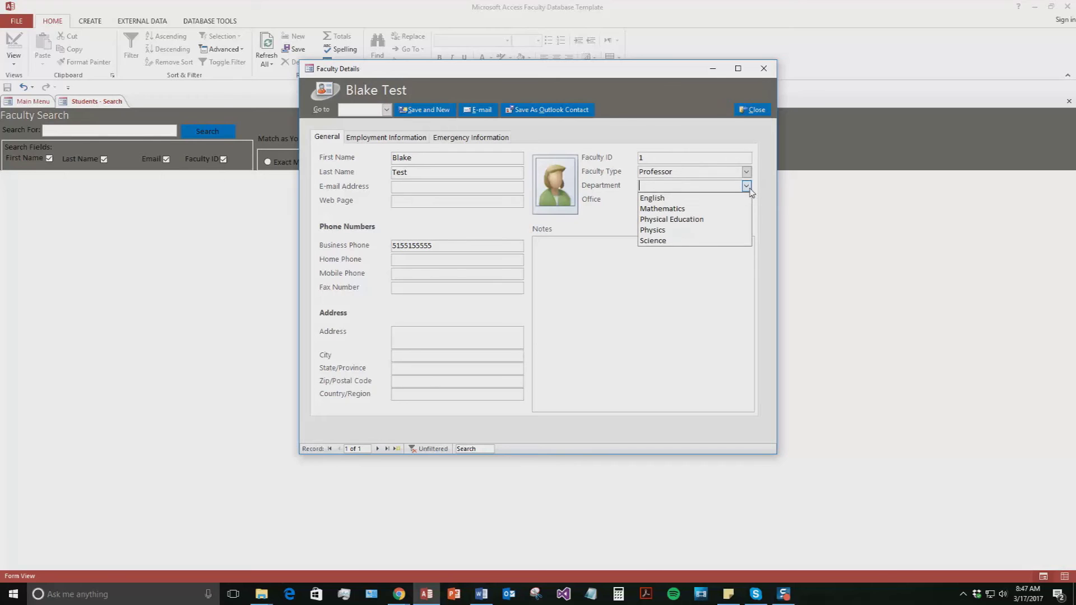
{"action": "left_click", "coordinate": [595, 221]}
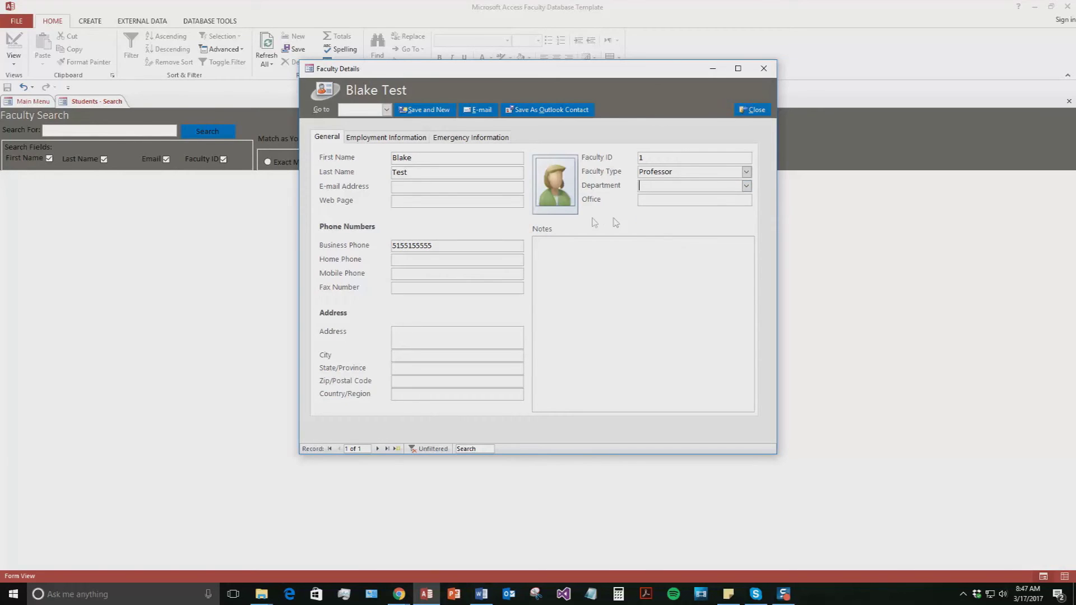
Review the Employment page's Level/Degree list, then view the Emergency Information page.
{"action": "left_click", "coordinate": [368, 137]}
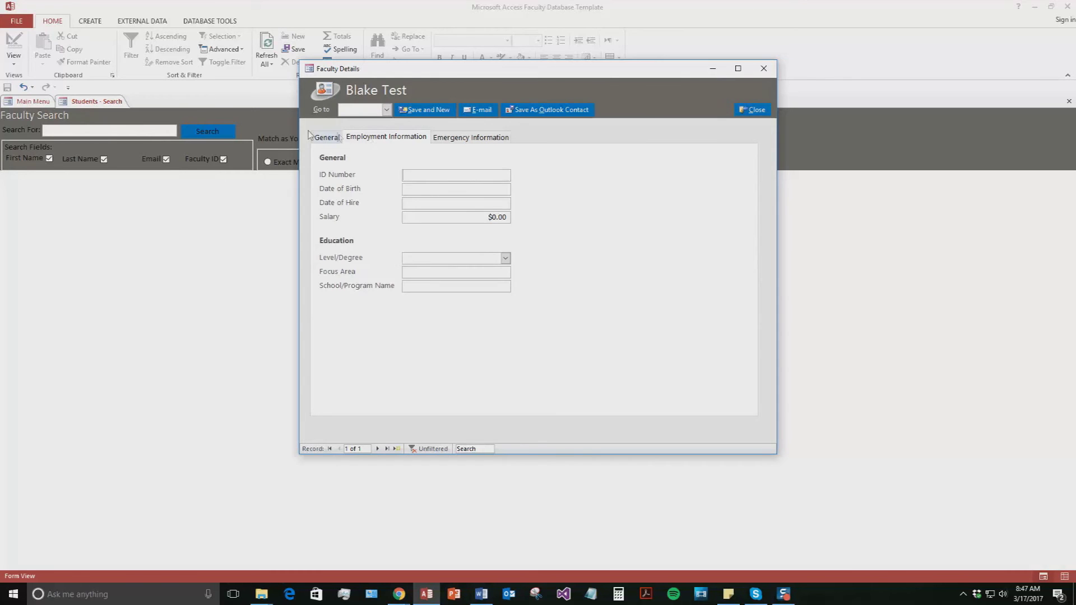
{"action": "left_click", "coordinate": [326, 138]}
{"action": "left_click", "coordinate": [390, 138]}
{"action": "left_click", "coordinate": [507, 259]}
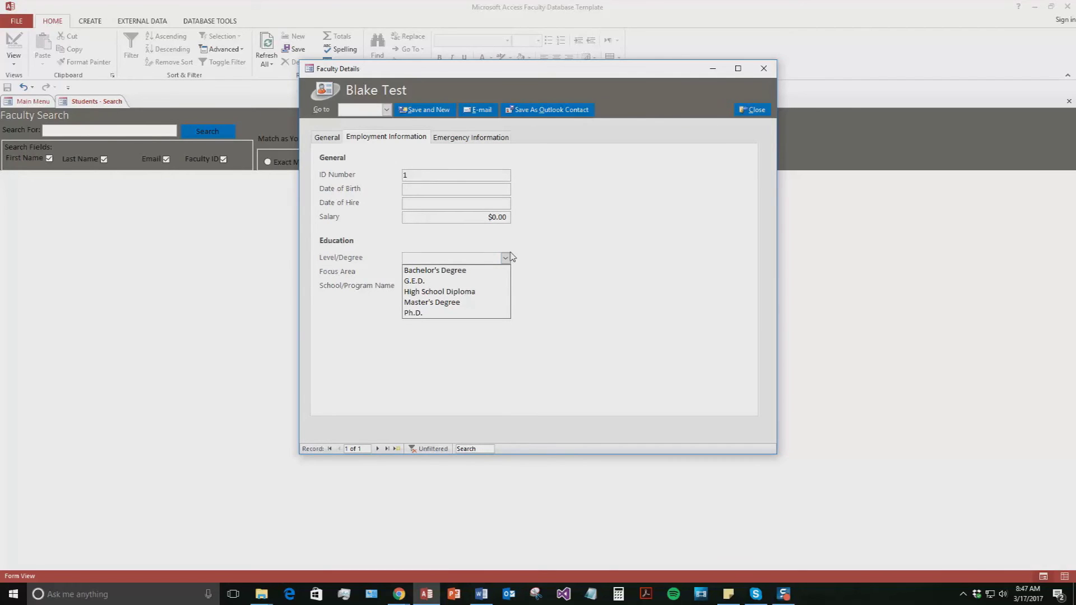
{"action": "left_click", "coordinate": [506, 258]}
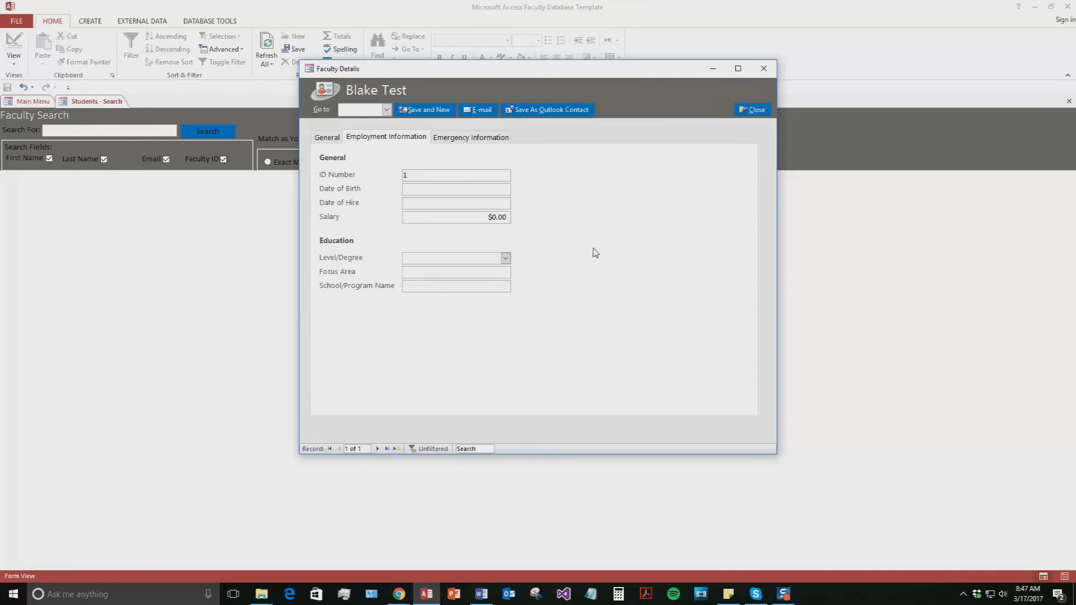
{"action": "left_click", "coordinate": [482, 140]}
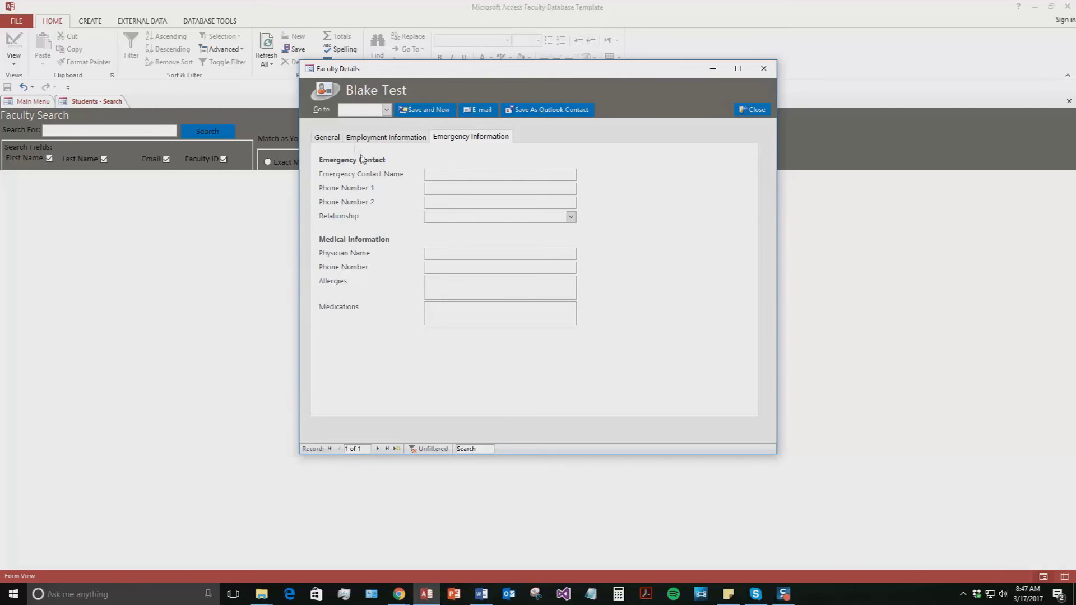
Save the test faculty record, close Faculty Details and click into the Search For box.
{"action": "left_click", "coordinate": [333, 139]}
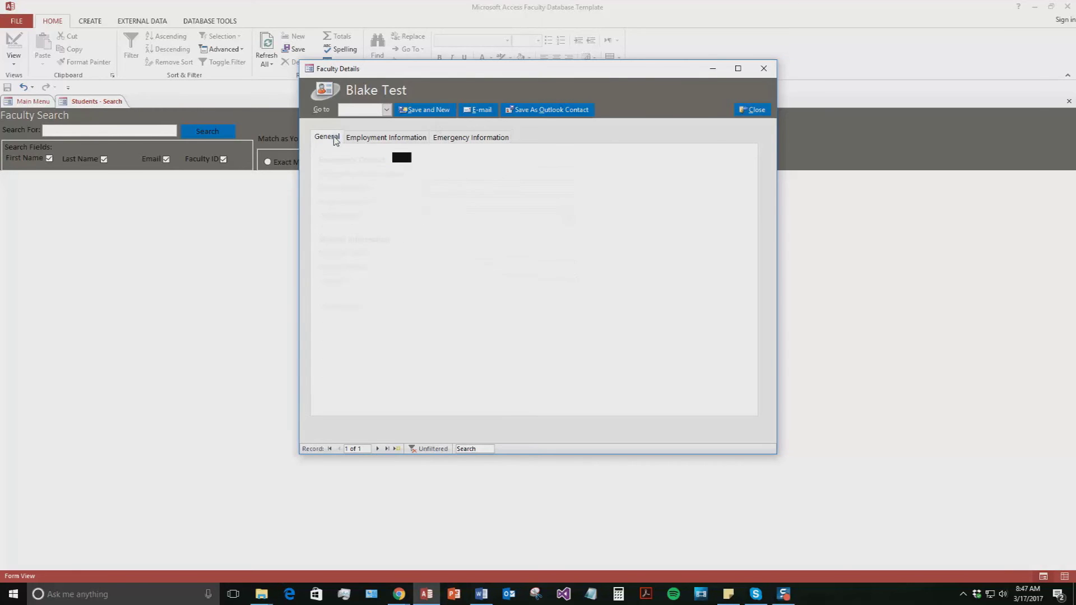
{"action": "left_click", "coordinate": [433, 111]}
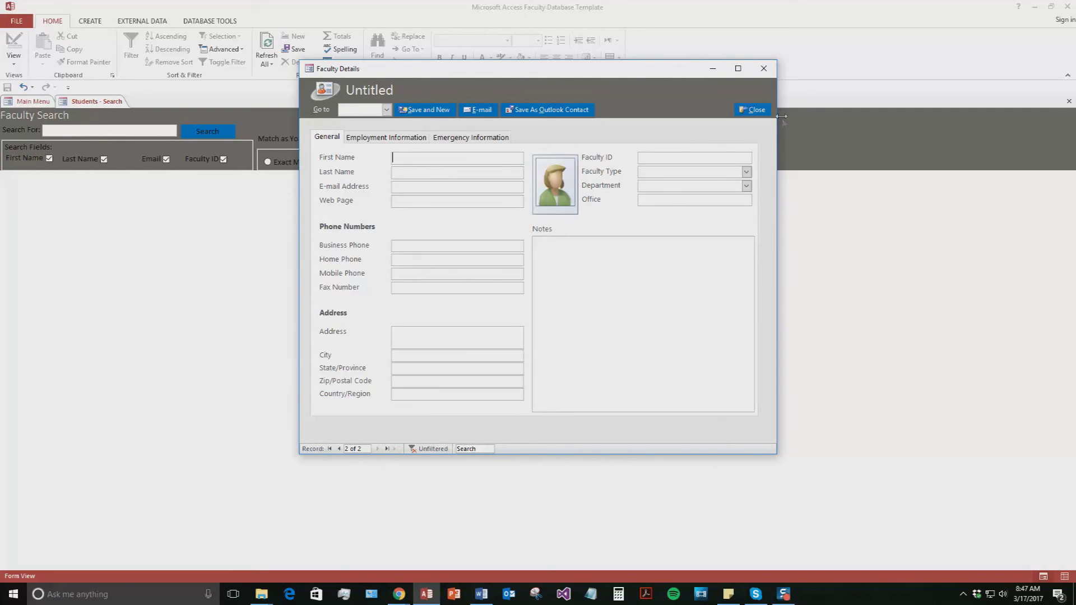
{"action": "left_click", "coordinate": [756, 110]}
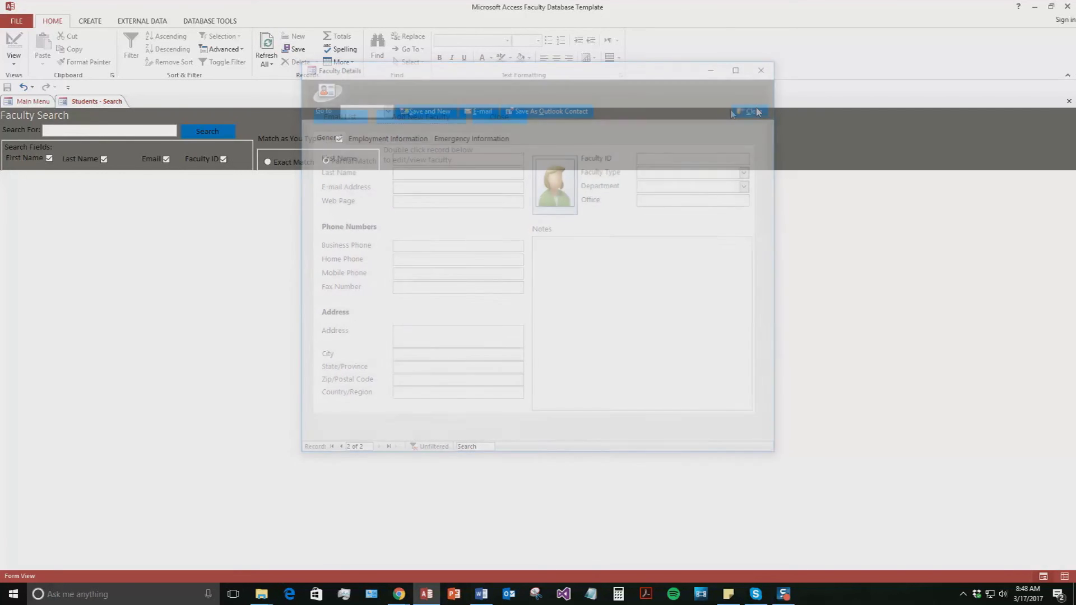
{"action": "left_click", "coordinate": [125, 130]}
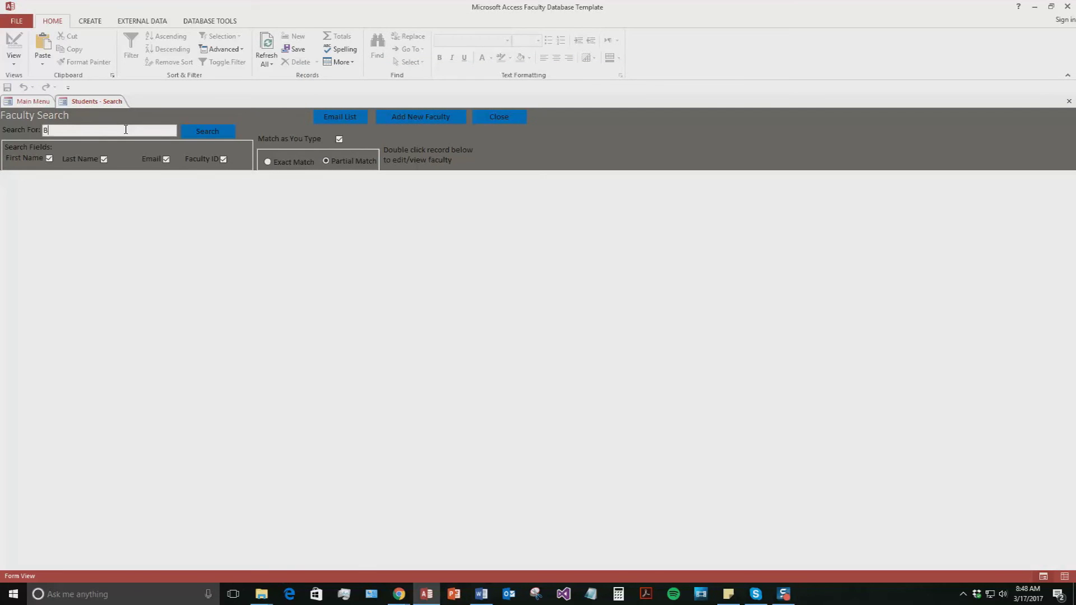
Search for the test member by first name, open the matching record, then close it.
{"action": "type", "text": "Blake"}
{"action": "left_click", "coordinate": [216, 133]}
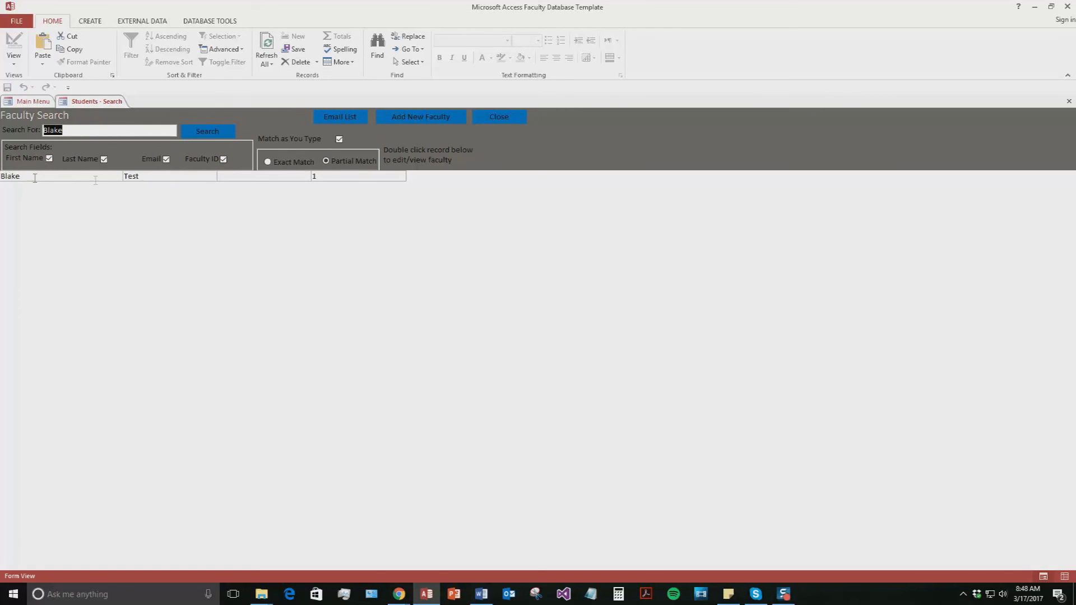
{"action": "double_click", "coordinate": [80, 176]}
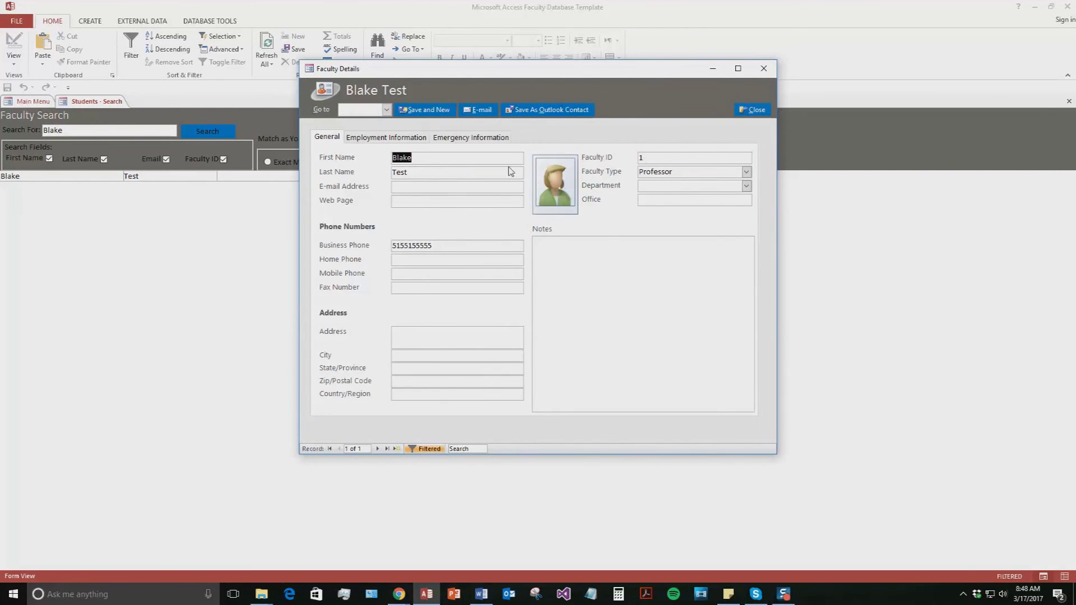
{"action": "left_click", "coordinate": [743, 111]}
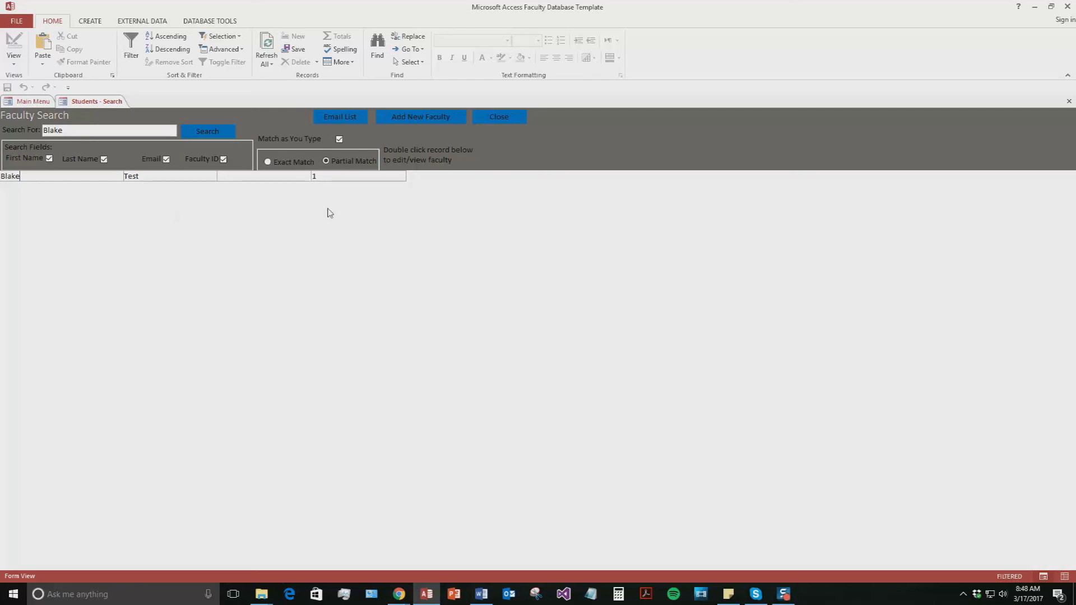
{"action": "left_click", "coordinate": [506, 118]}
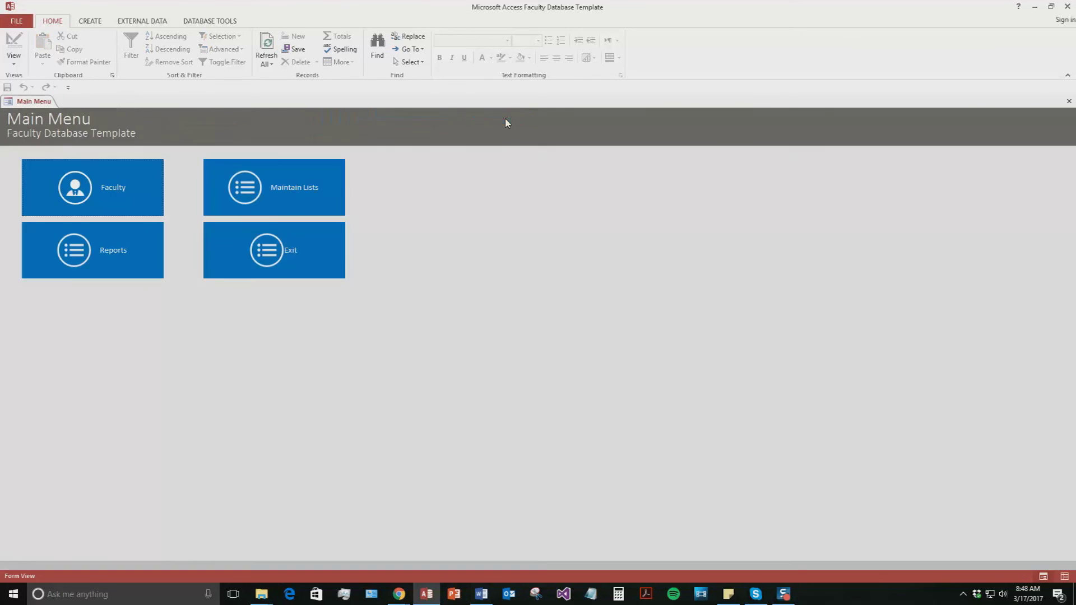